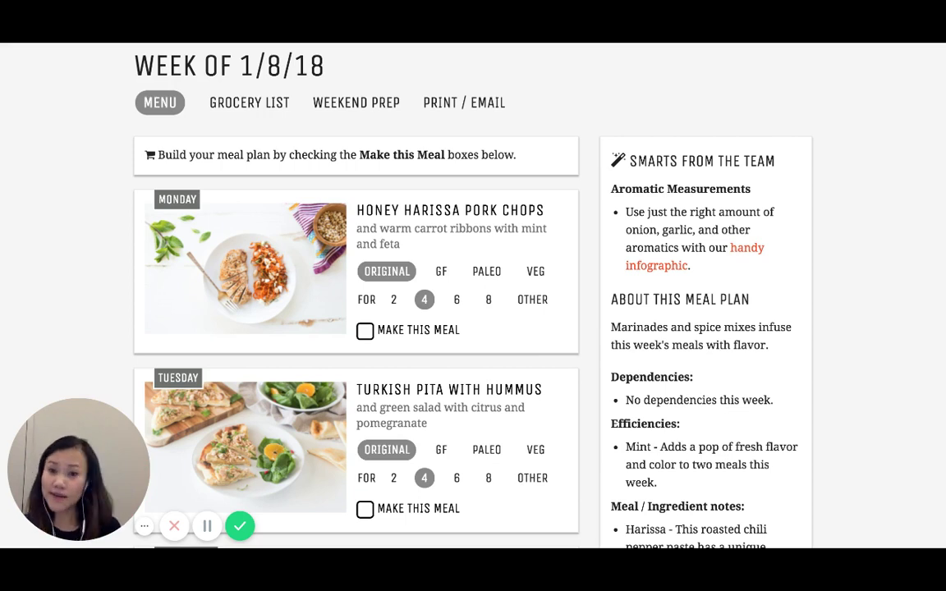
# Include Monday's meal in its vegetarian version and Tuesday's Turkish Pita with Hummus in its original version in the meal plan.
pyautogui.click(536, 271)
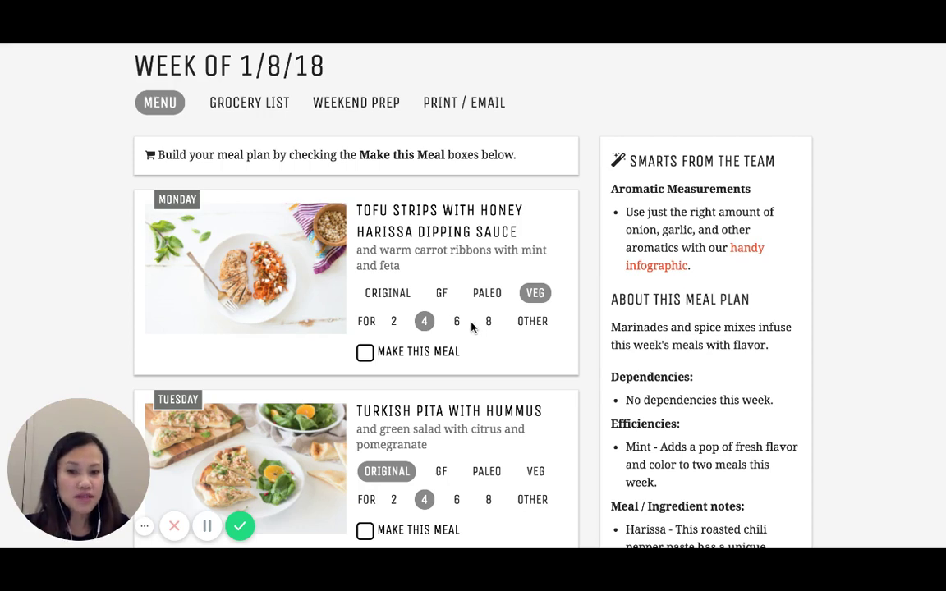
pyautogui.click(365, 354)
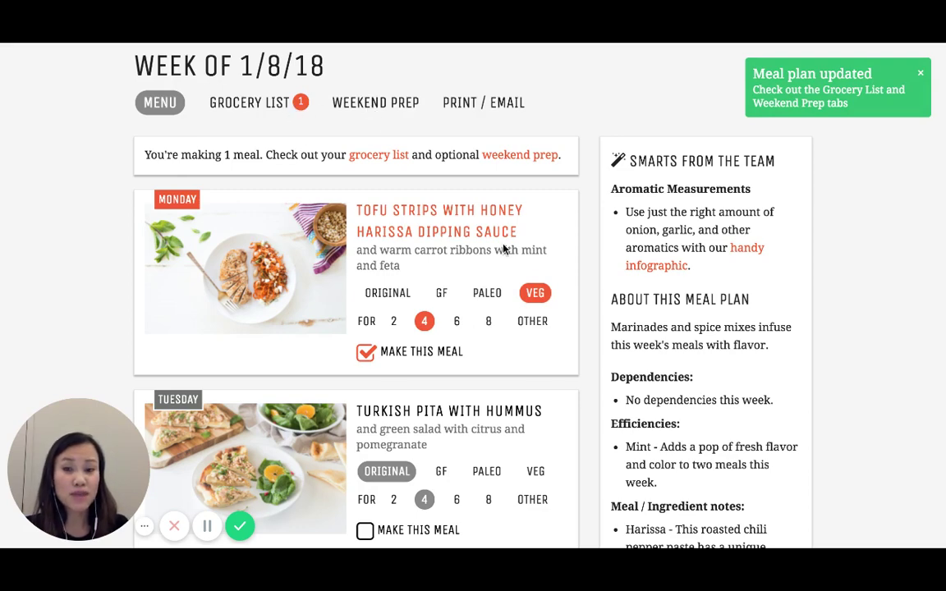
pyautogui.scroll(-4, 505, 249)
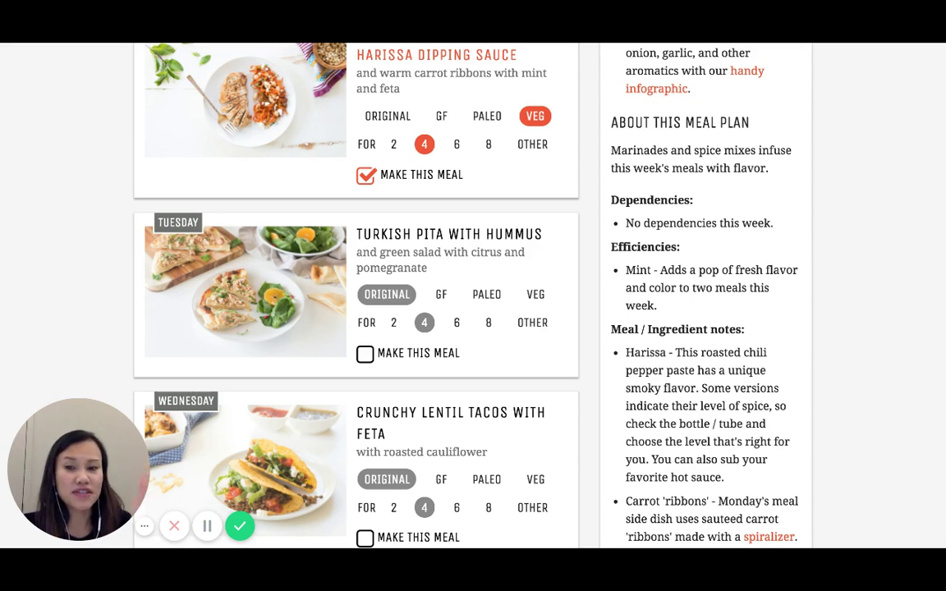
pyautogui.scroll(-1, 362, 282)
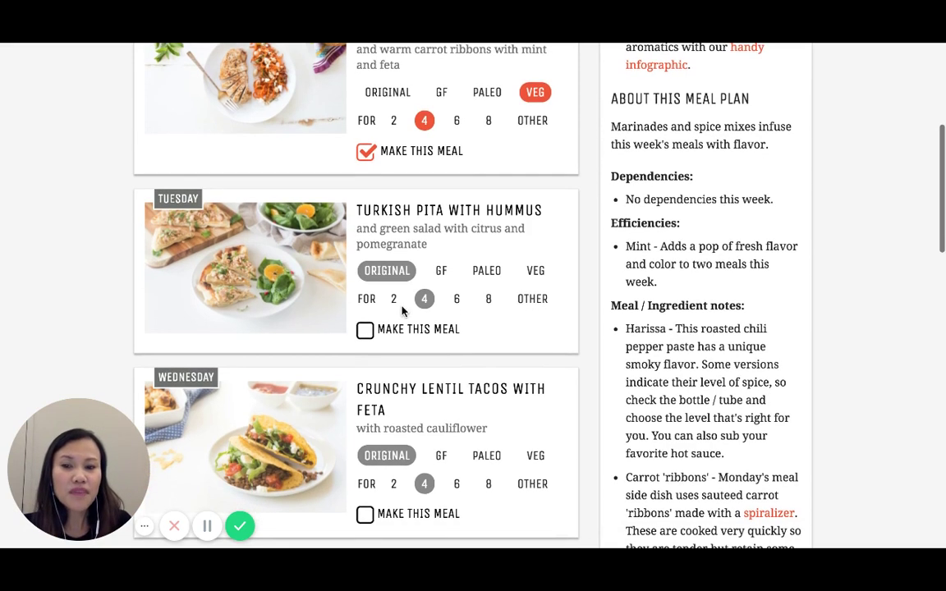
pyautogui.click(365, 331)
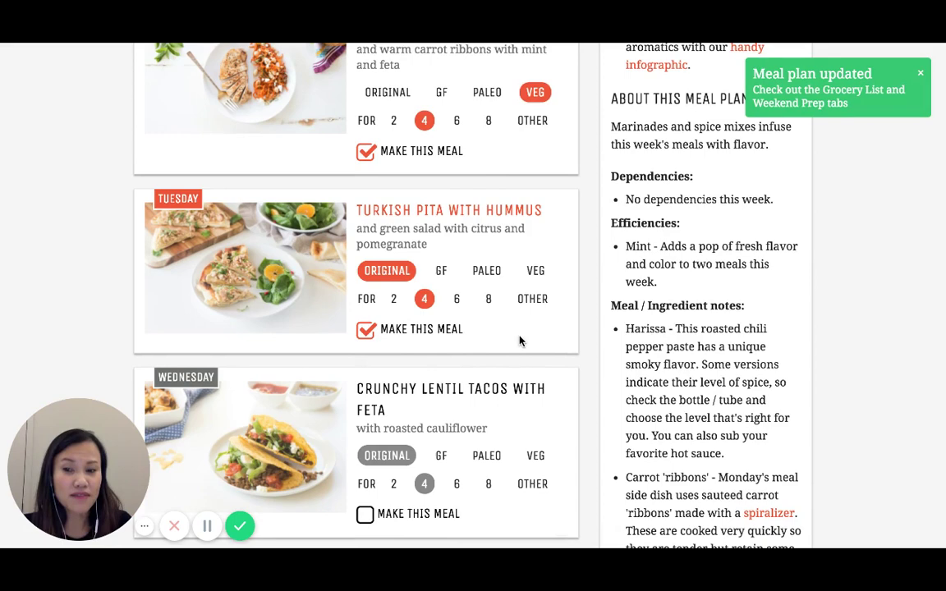
# Set Wednesday's Crunchy Lentil Tacos with Feta to 8 servings and include the meal in the plan.
pyautogui.scroll(-2, 533, 340)
pyautogui.scroll(-3, 581, 335)
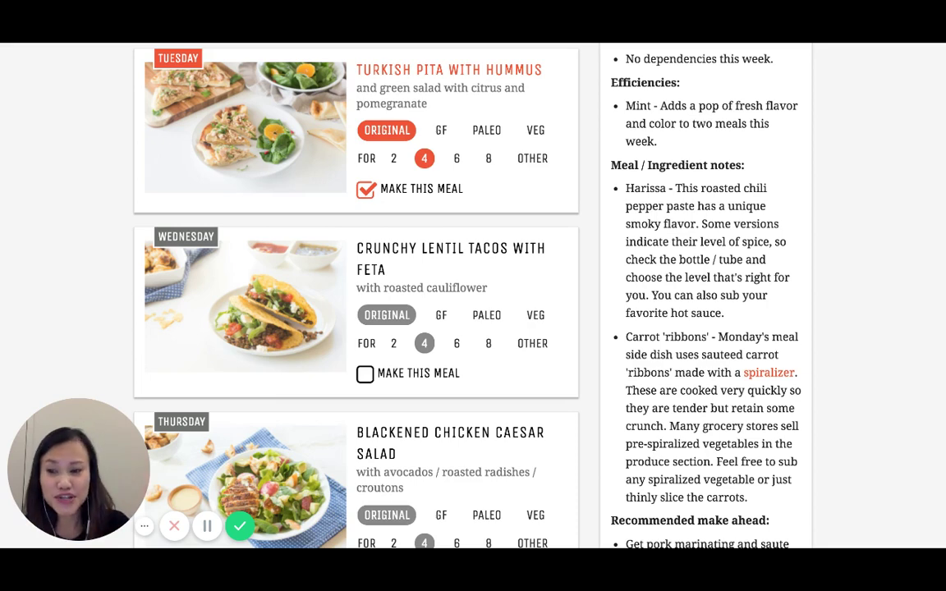
pyautogui.scroll(-1, 487, 310)
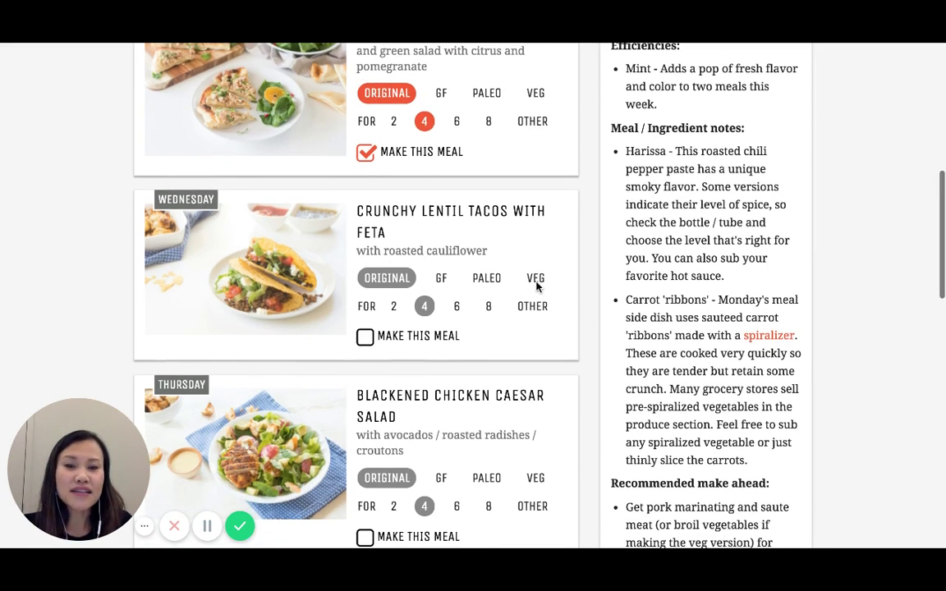
pyautogui.click(487, 307)
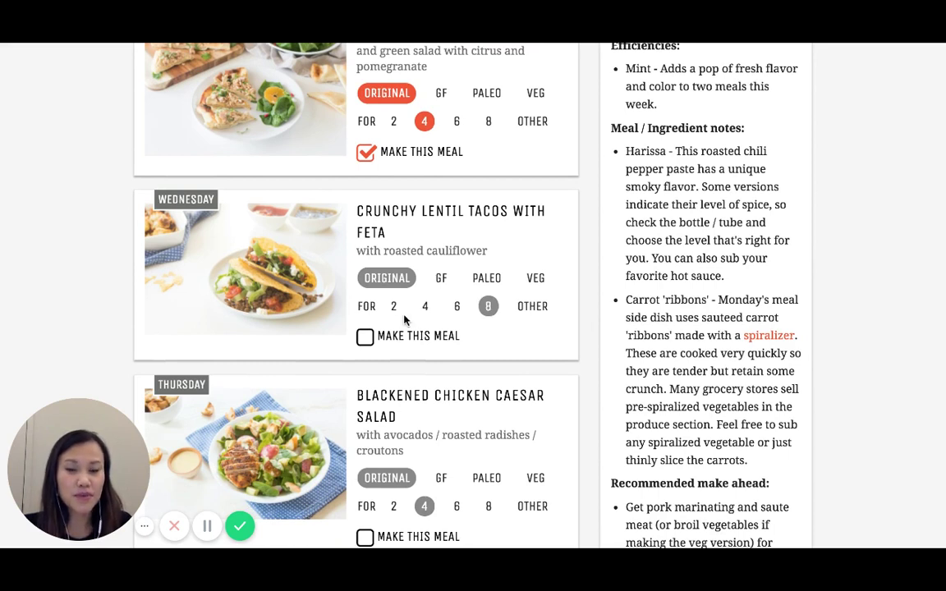
pyautogui.click(366, 338)
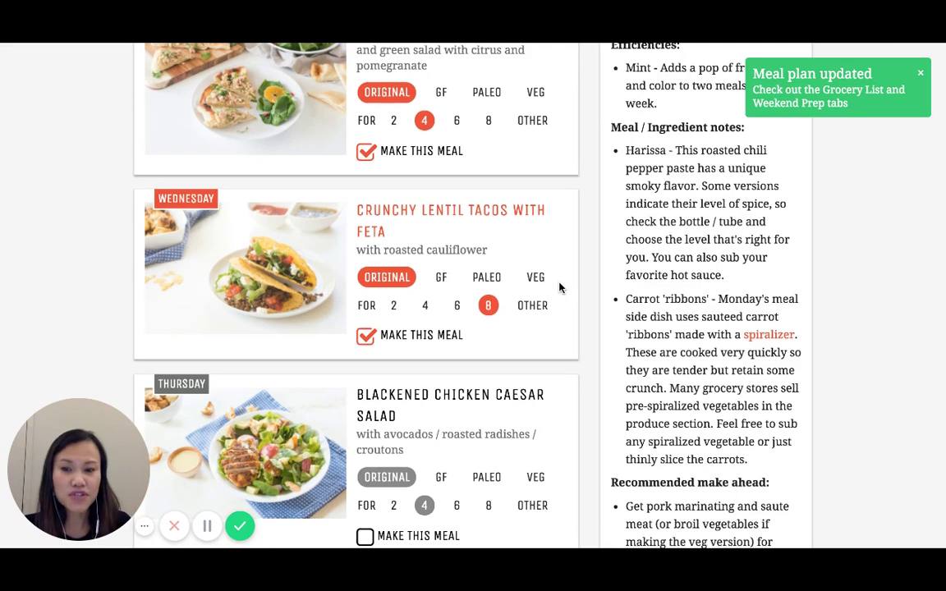
# Include Thursday's Blackened Chicken Caesar Salad in the meal plan in its original version for 4.
pyautogui.scroll(-1, 560, 286)
pyautogui.scroll(-4, 559, 286)
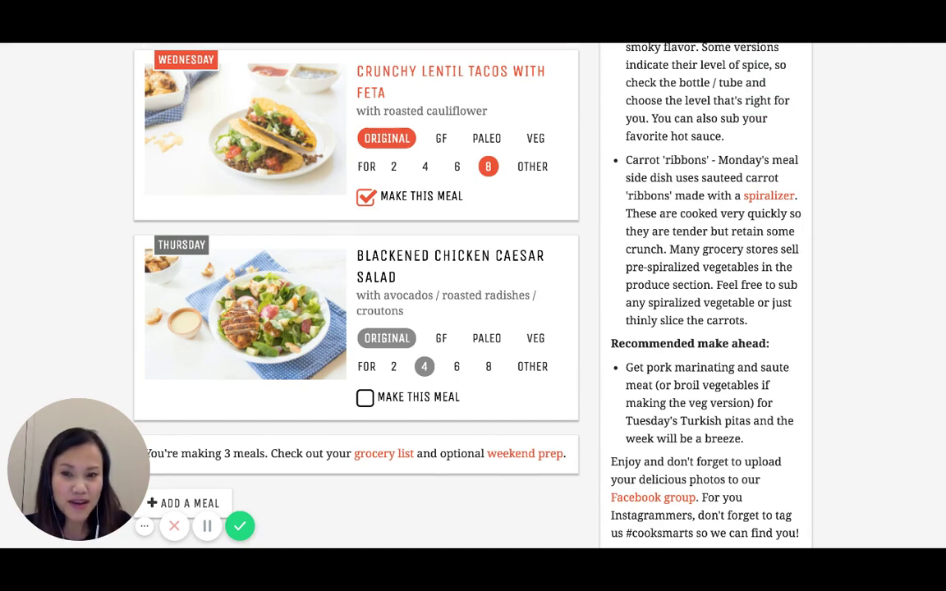
pyautogui.click(366, 396)
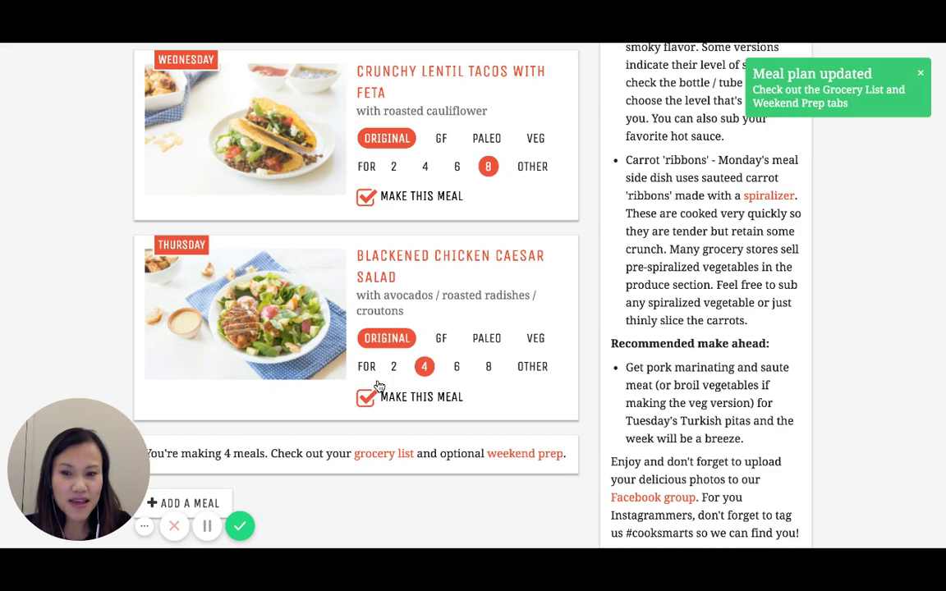
# Add an extra meal to the week by searching for "asian chicken" and picking the Slow-Cooker Asian Chicken Noodle Soup.
pyautogui.scroll(-1, 466, 289)
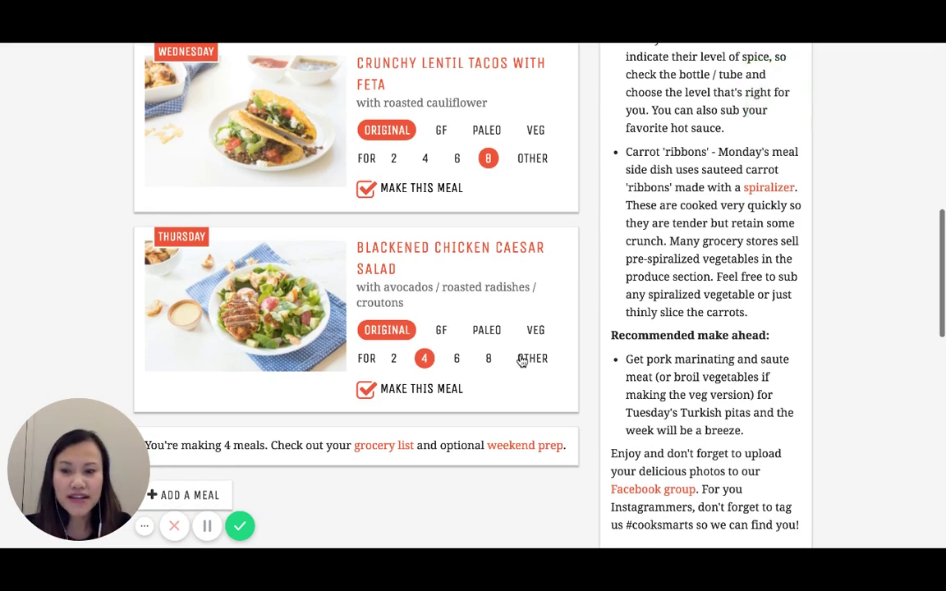
pyautogui.scroll(-2, 521, 359)
pyautogui.scroll(-3, 560, 355)
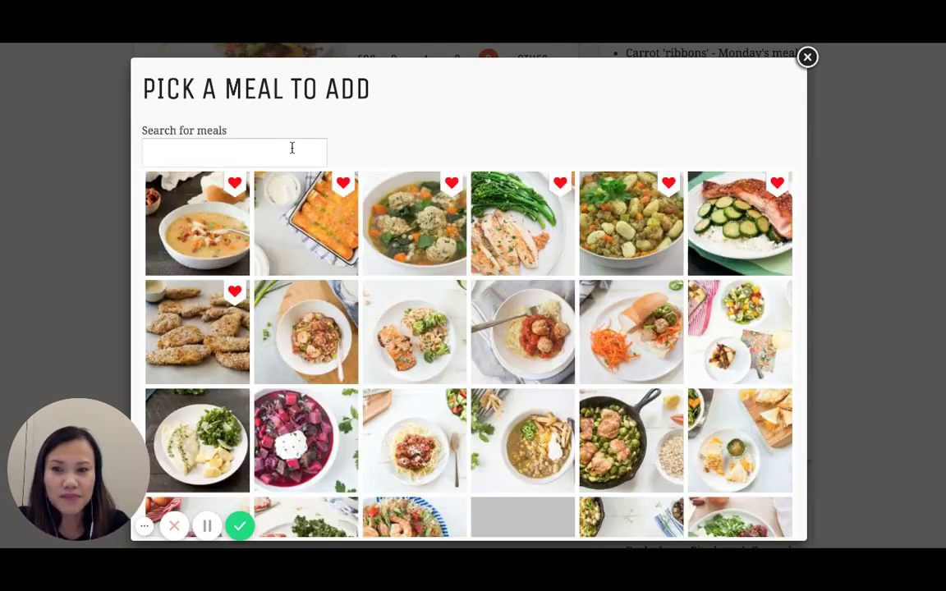
pyautogui.click(293, 151)
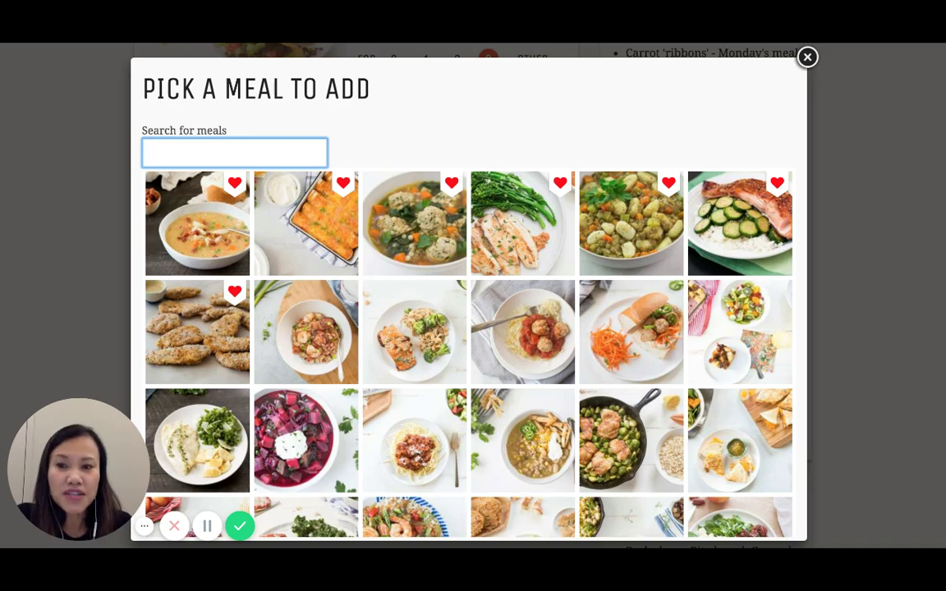
pyautogui.write('asian chick')
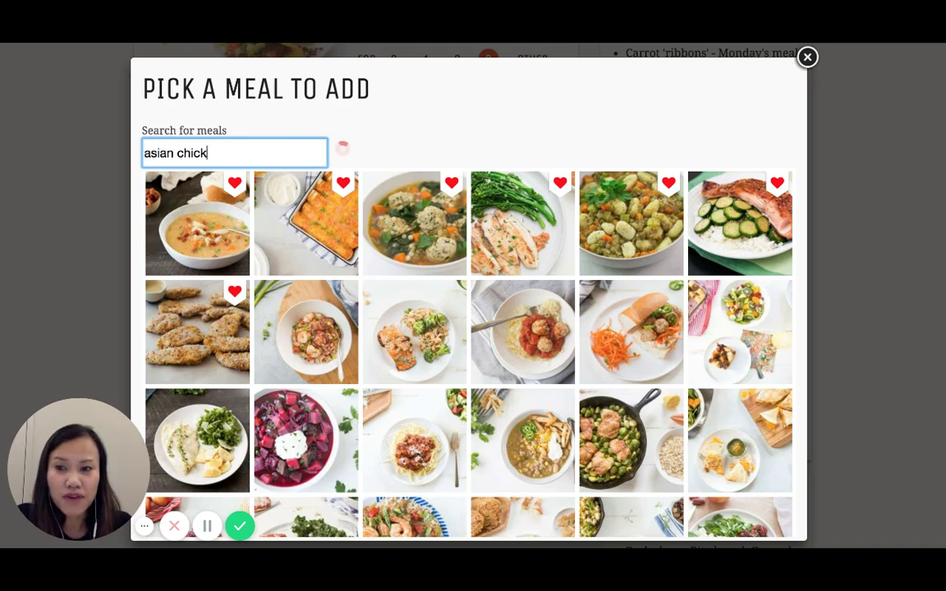
pyautogui.write('en')
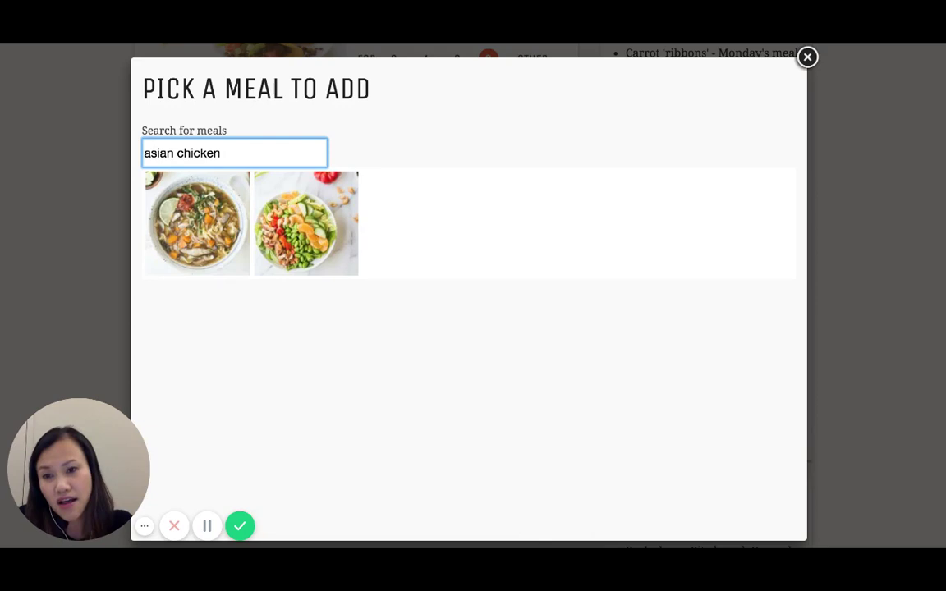
pyautogui.click(206, 213)
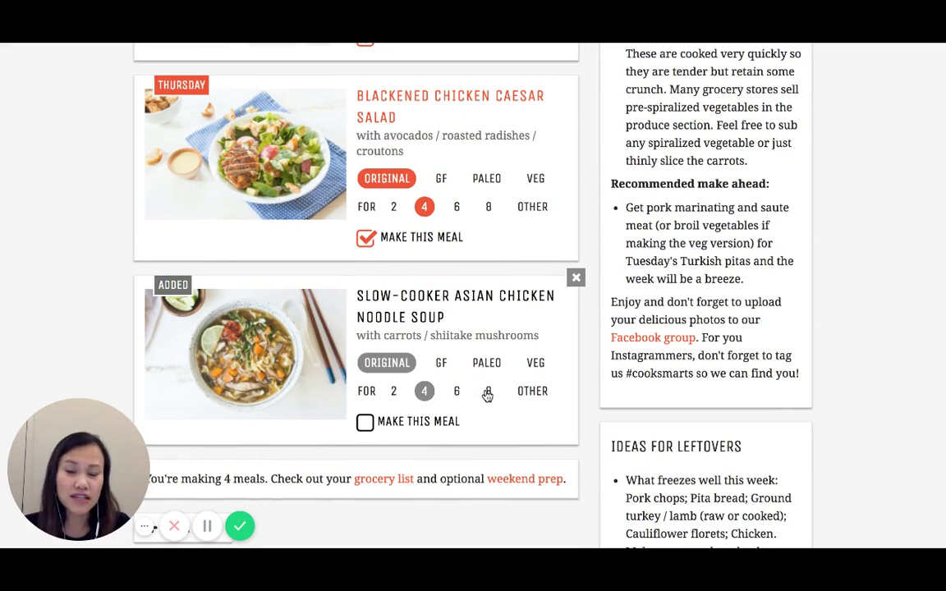
# Set the added Slow-Cooker Asian Chicken Noodle Soup to 8 servings and include it in the meal plan.
pyautogui.click(488, 393)
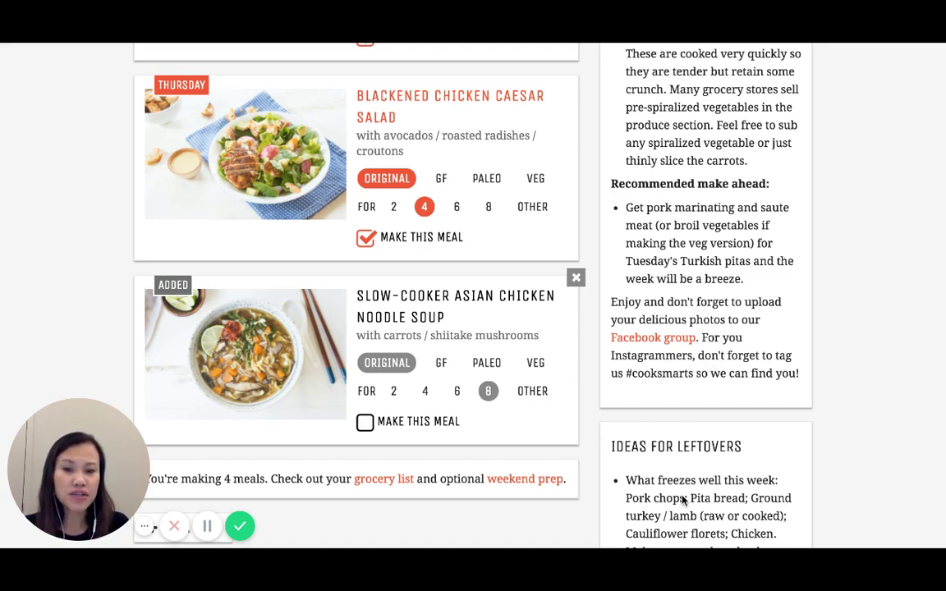
pyautogui.scroll(-1, 655, 499)
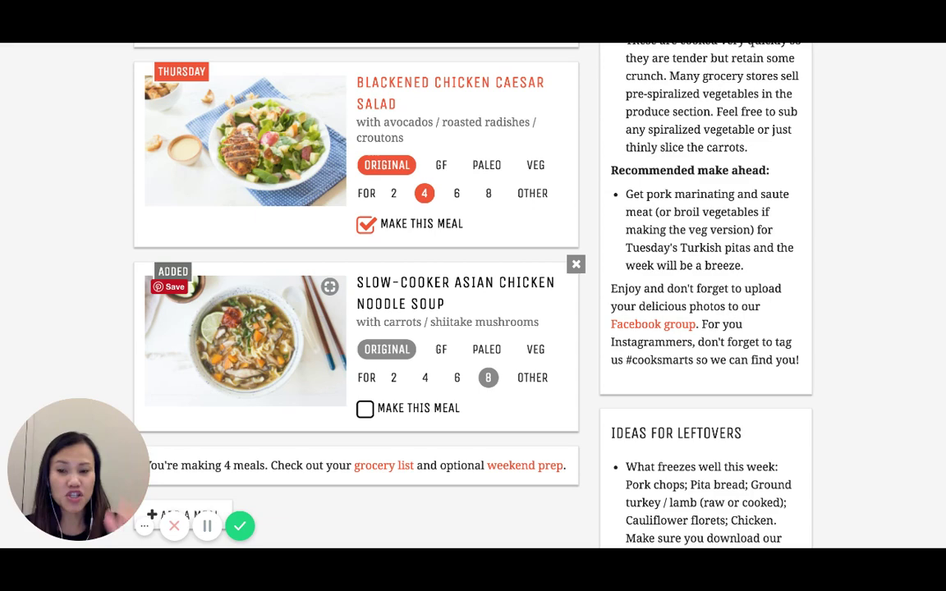
pyautogui.click(362, 410)
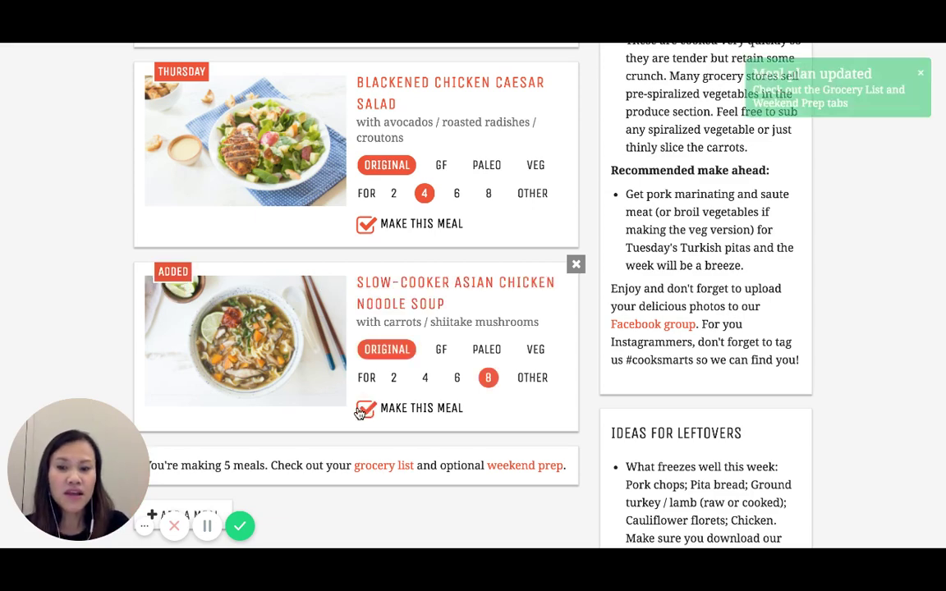
# Open the week's grocery list and mark honey and panko breadcrumbs as items already on hand.
pyautogui.scroll(1, 454, 419)
pyautogui.scroll(8, 453, 426)
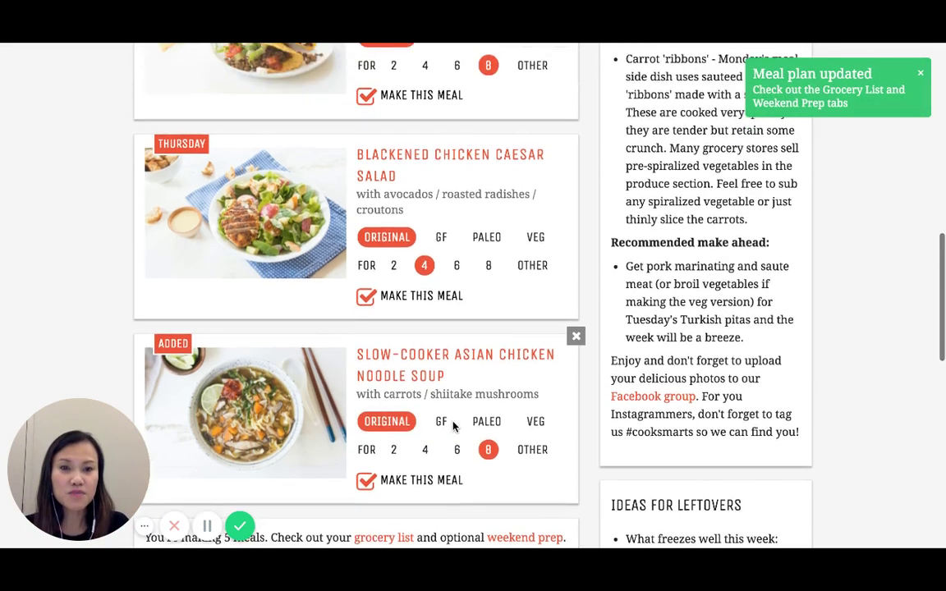
pyautogui.scroll(3, 454, 426)
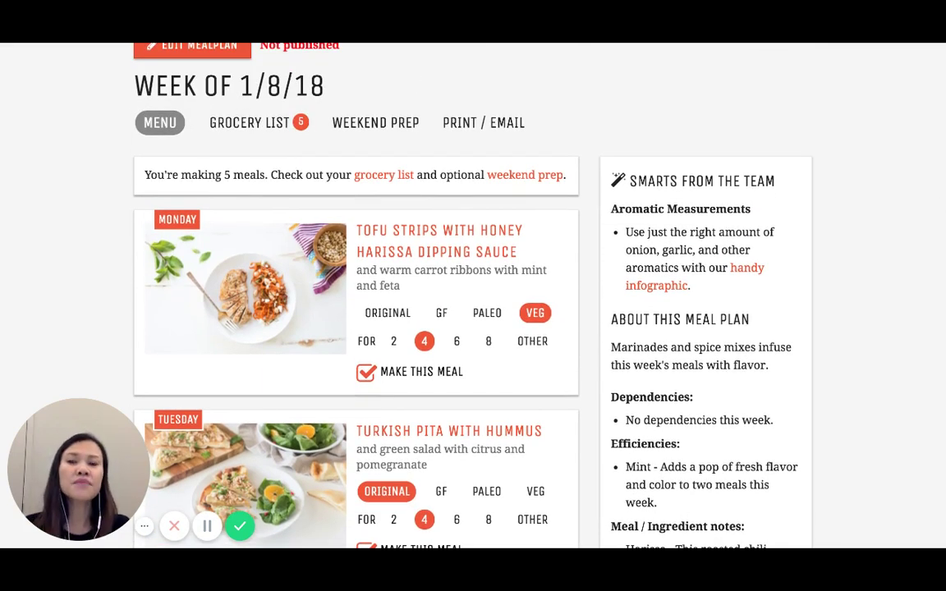
pyautogui.click(249, 123)
pyautogui.scroll(-1, 297, 267)
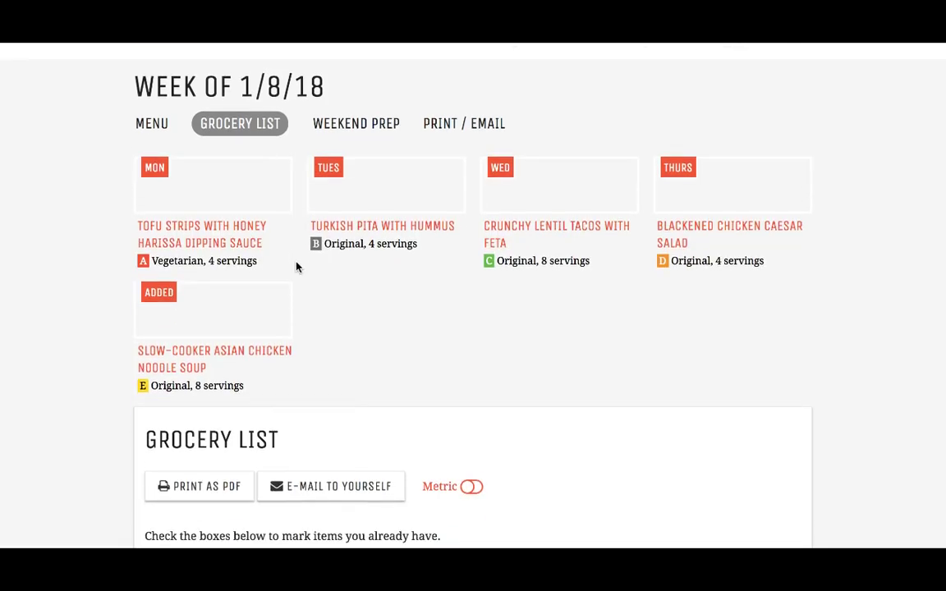
pyautogui.scroll(-3, 329, 284)
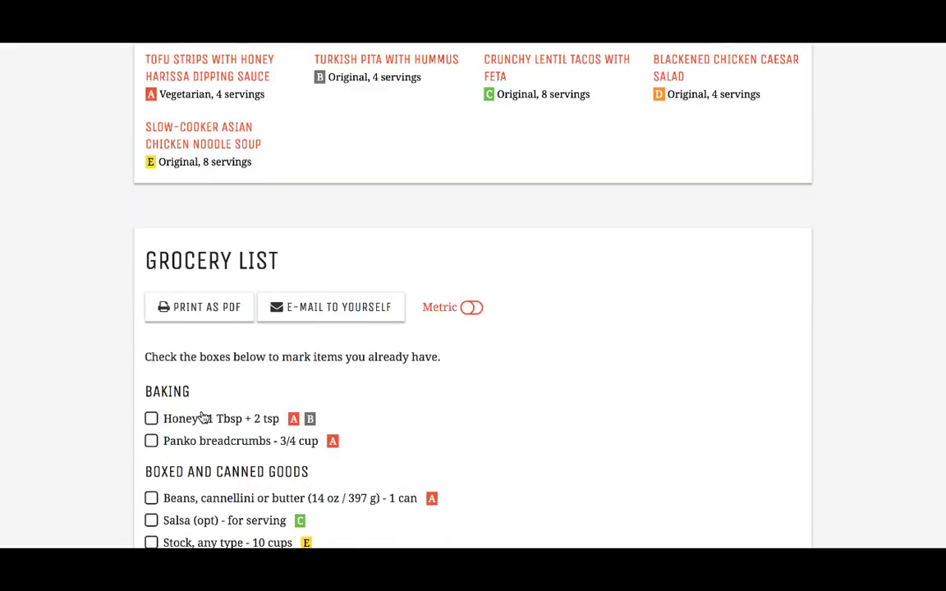
pyautogui.click(151, 419)
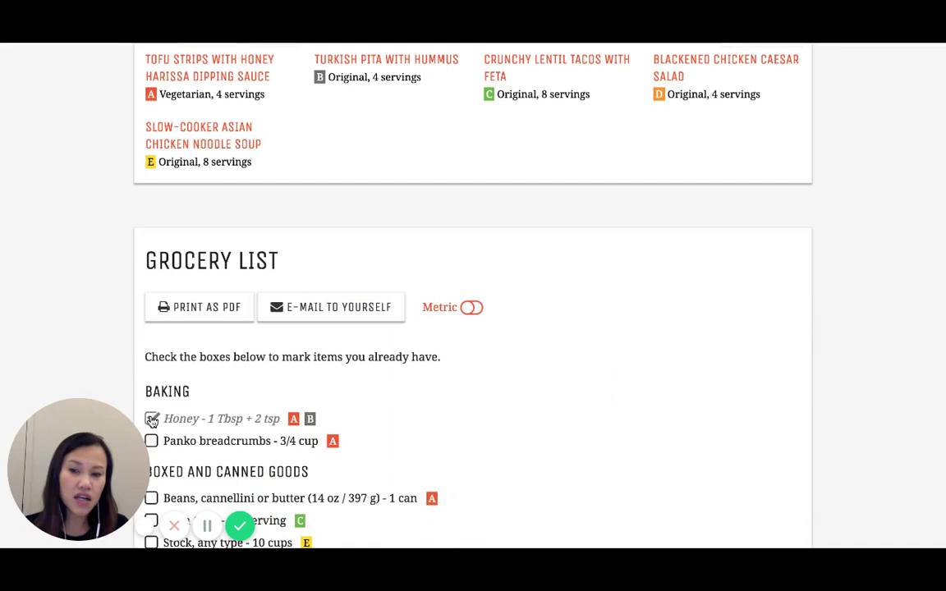
pyautogui.click(151, 442)
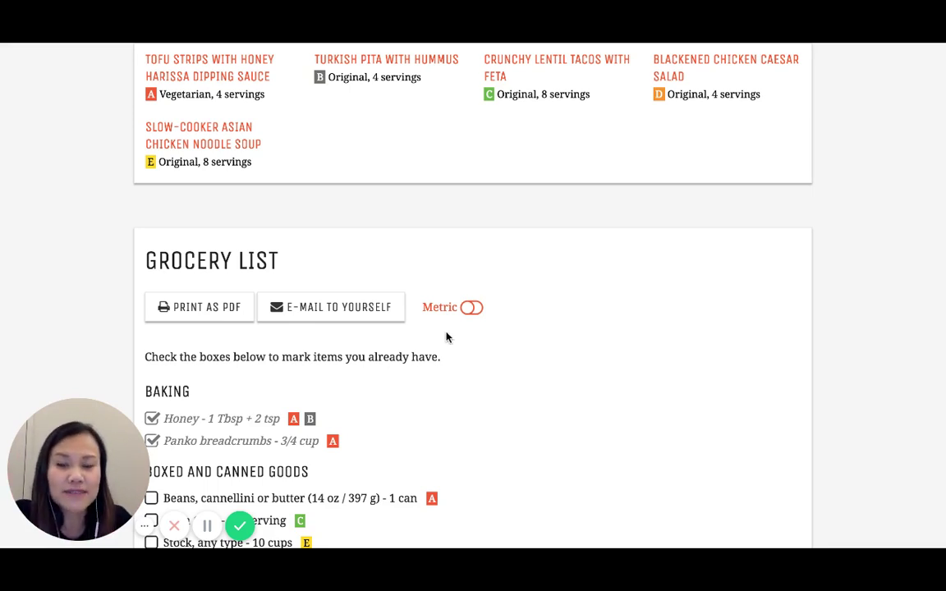
# Check the plan's print and email options and review the weekend prep page for the chosen meals.
pyautogui.scroll(3, 447, 407)
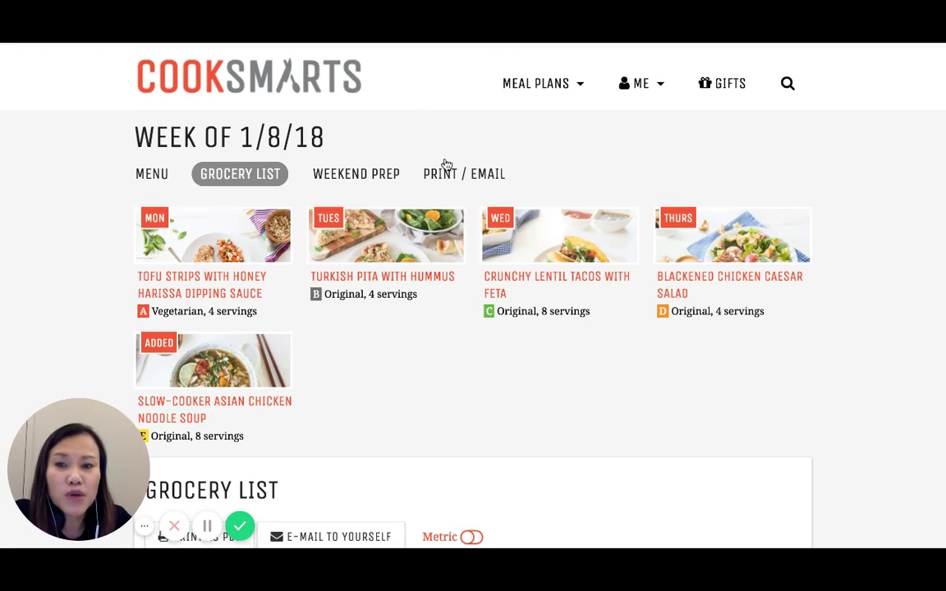
pyautogui.click(440, 174)
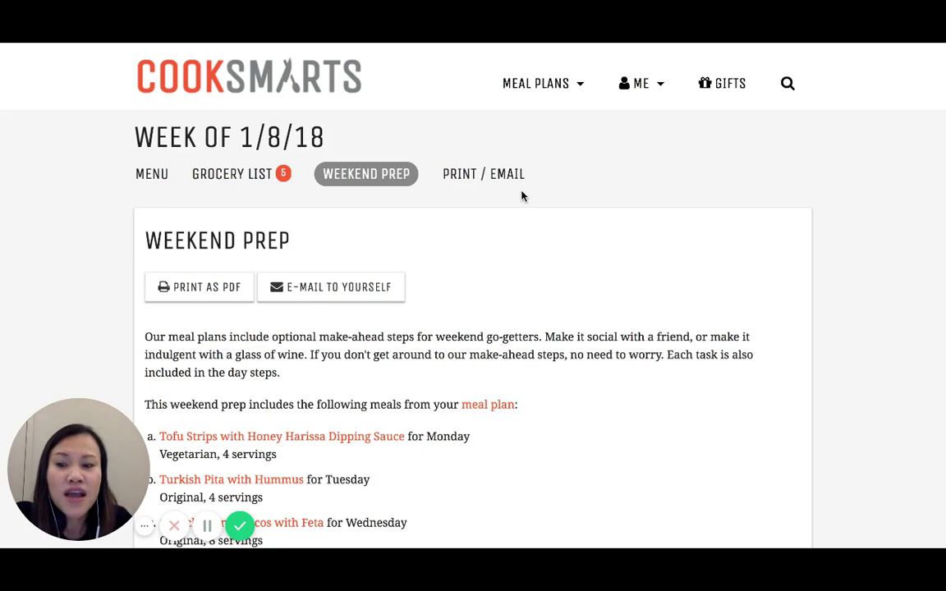
pyautogui.scroll(-1, 521, 195)
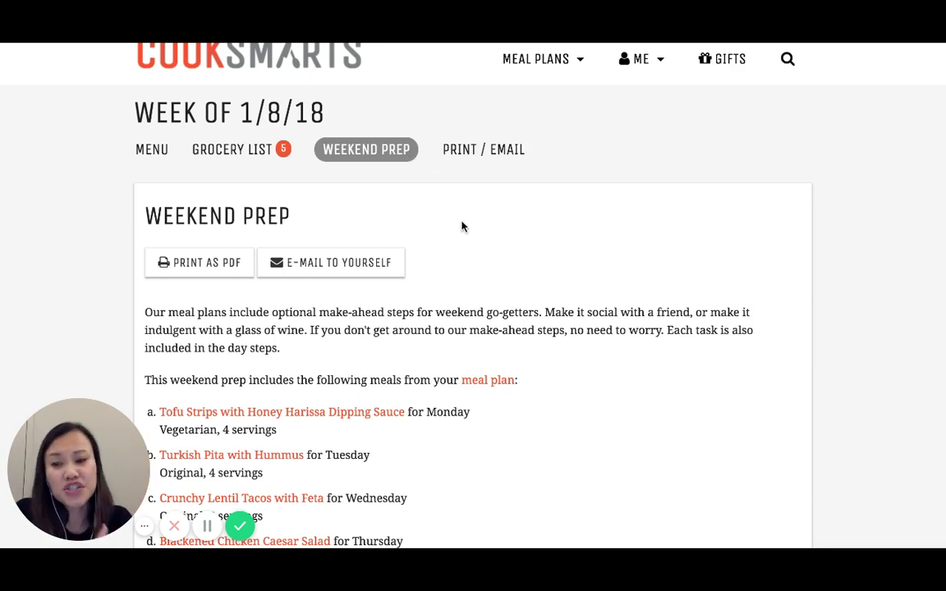
pyautogui.scroll(-1, 474, 281)
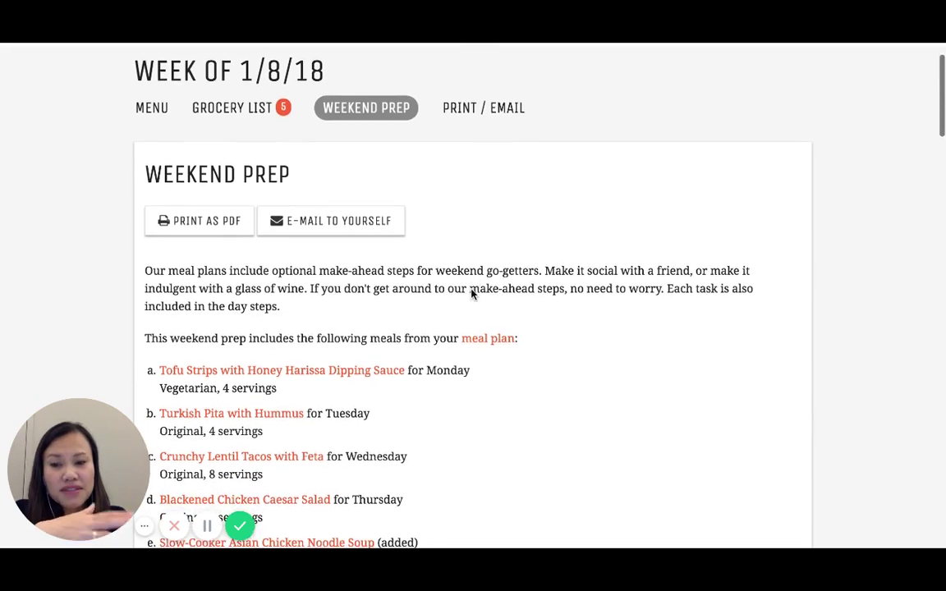
pyautogui.scroll(-1, 473, 293)
pyautogui.scroll(1, 473, 294)
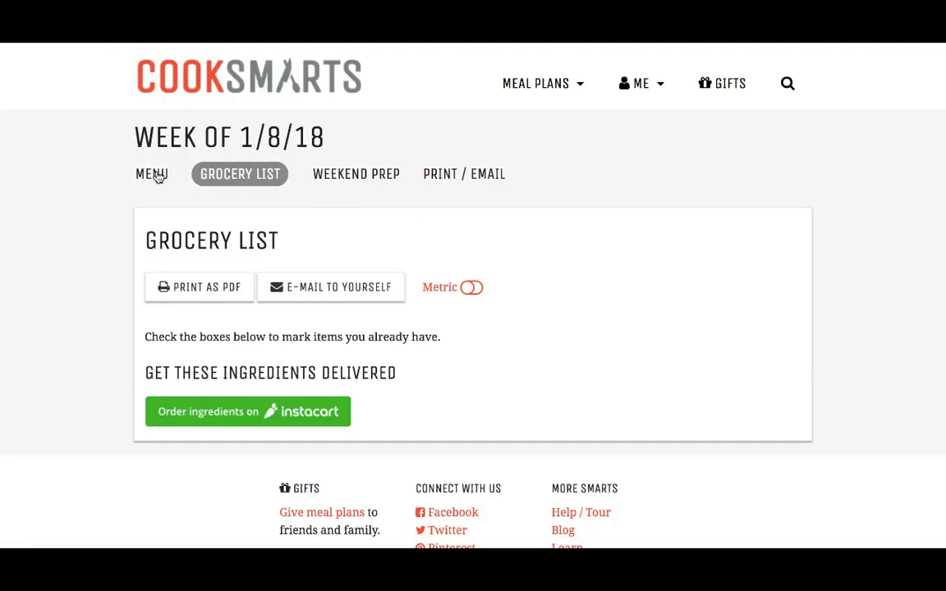
# Return to the week's menu and open Monday's vegetarian tofu strips recipe to examine its description, prep steps and ingredients.
pyautogui.click(152, 175)
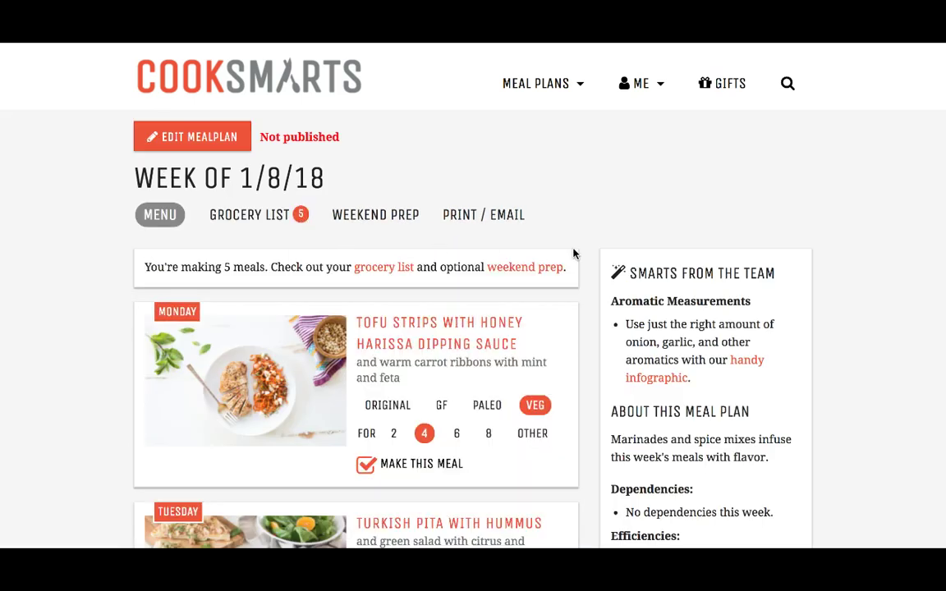
pyautogui.scroll(-2, 575, 254)
pyautogui.scroll(-3, 583, 278)
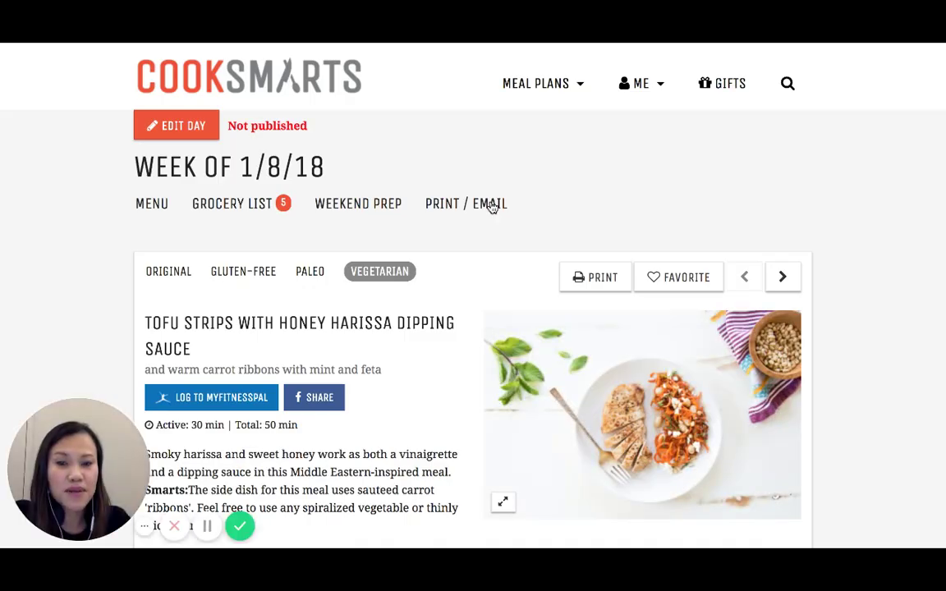
pyautogui.scroll(-3, 491, 207)
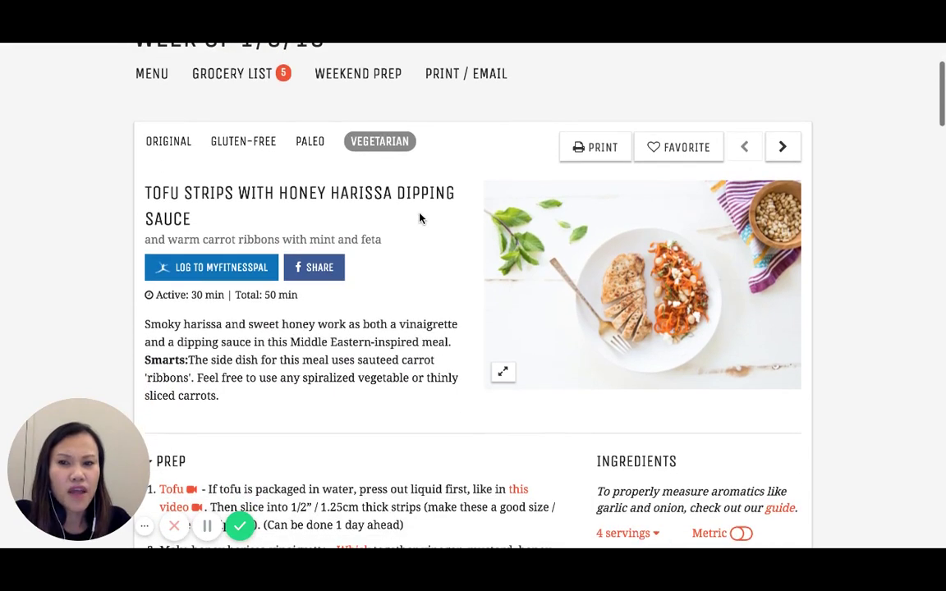
pyautogui.scroll(-2, 418, 216)
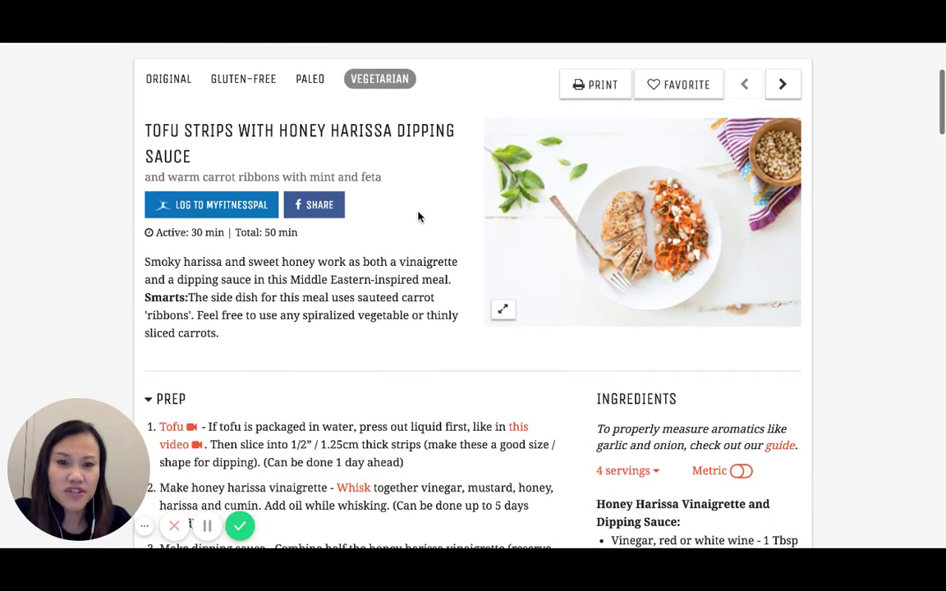
# Read through the tofu strips recipe's prep and cooking instructions, its ingredients list and the Weight Watchers points.
pyautogui.scroll(-1, 456, 229)
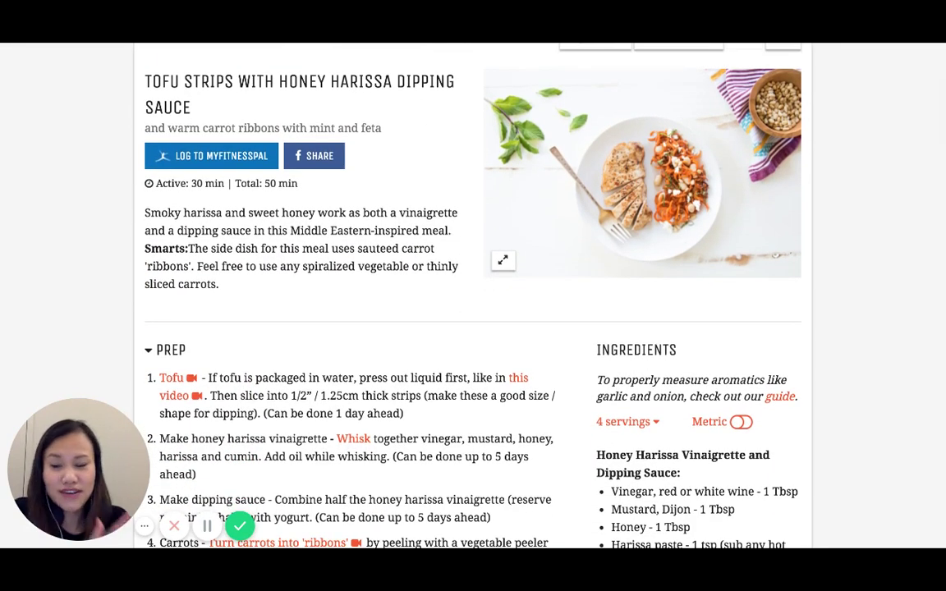
pyautogui.scroll(-2, 518, 257)
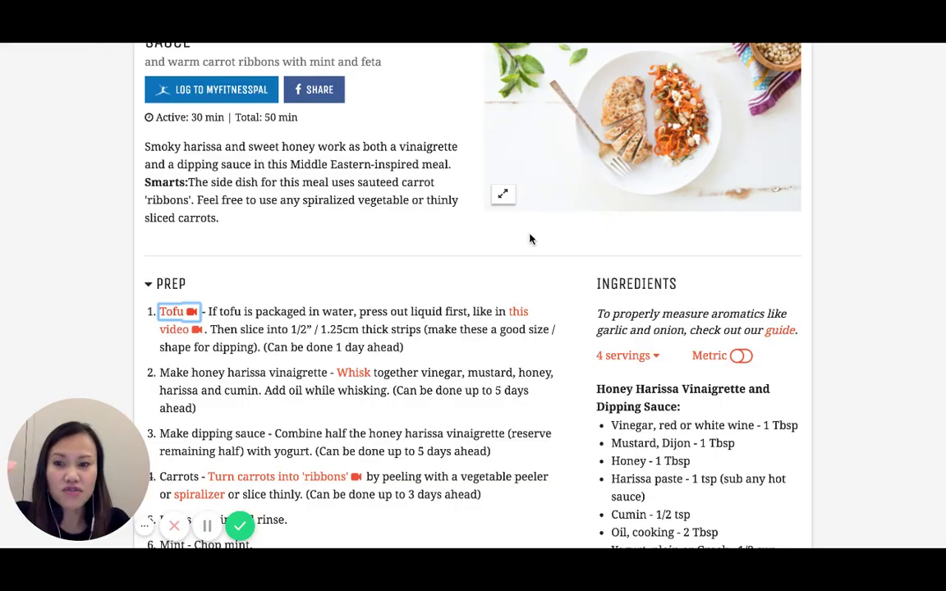
pyautogui.scroll(-2, 528, 239)
pyautogui.scroll(-2, 528, 240)
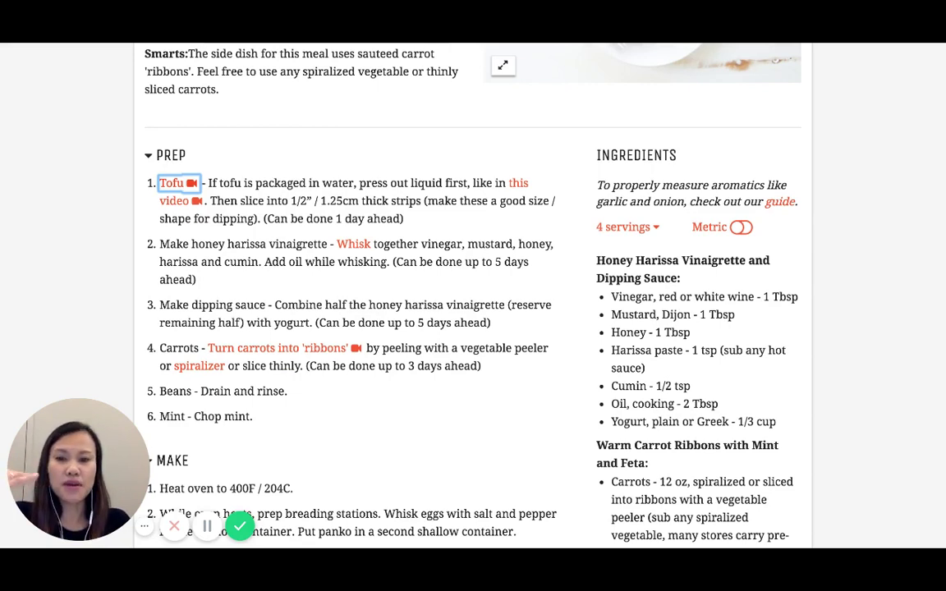
pyautogui.scroll(-2, 378, 336)
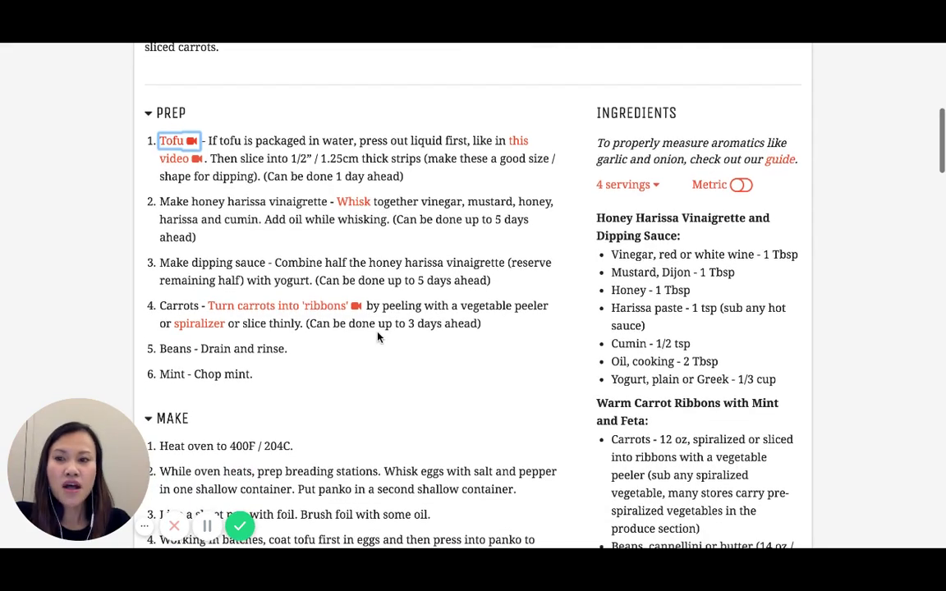
pyautogui.scroll(-5, 469, 252)
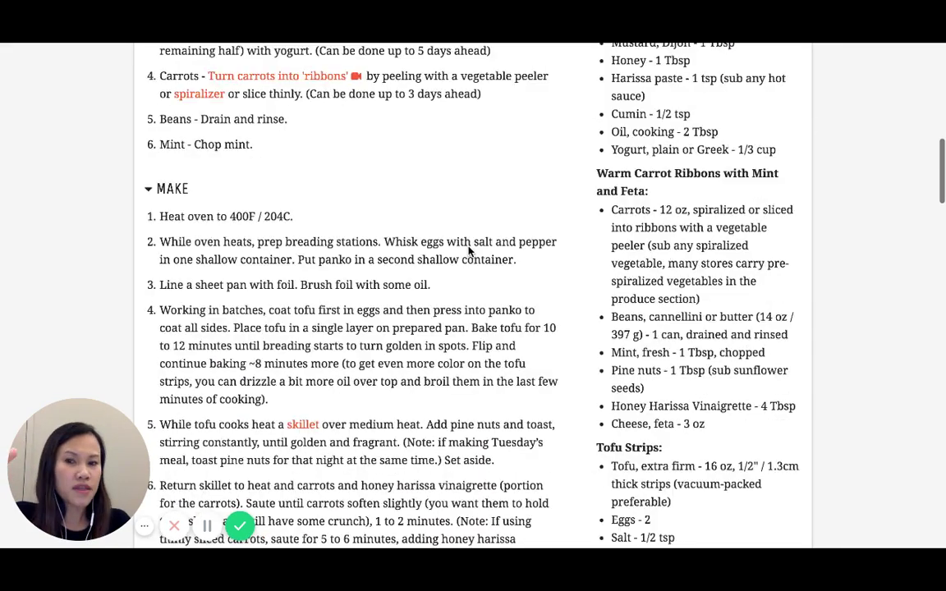
pyautogui.scroll(-3, 469, 252)
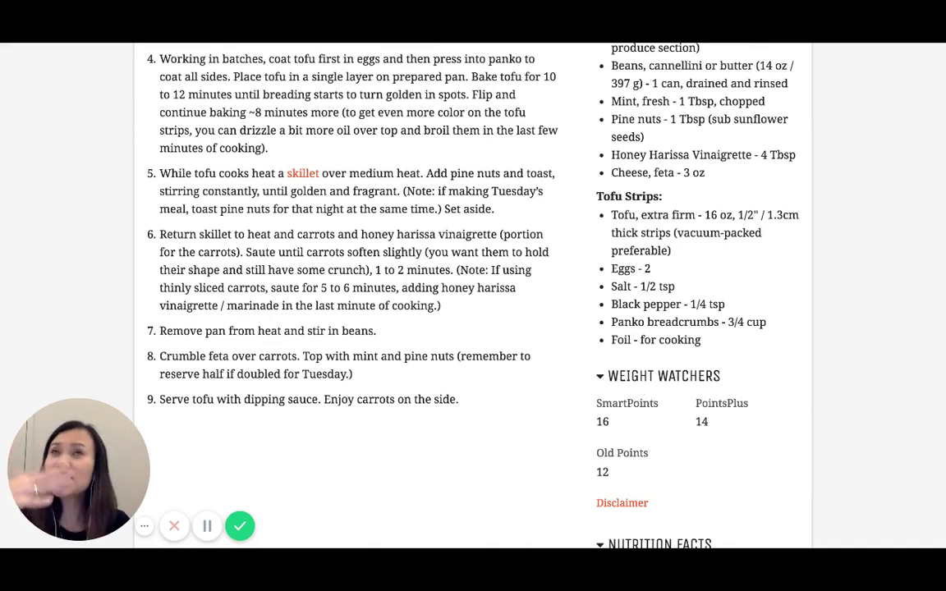
pyautogui.scroll(-1, 648, 348)
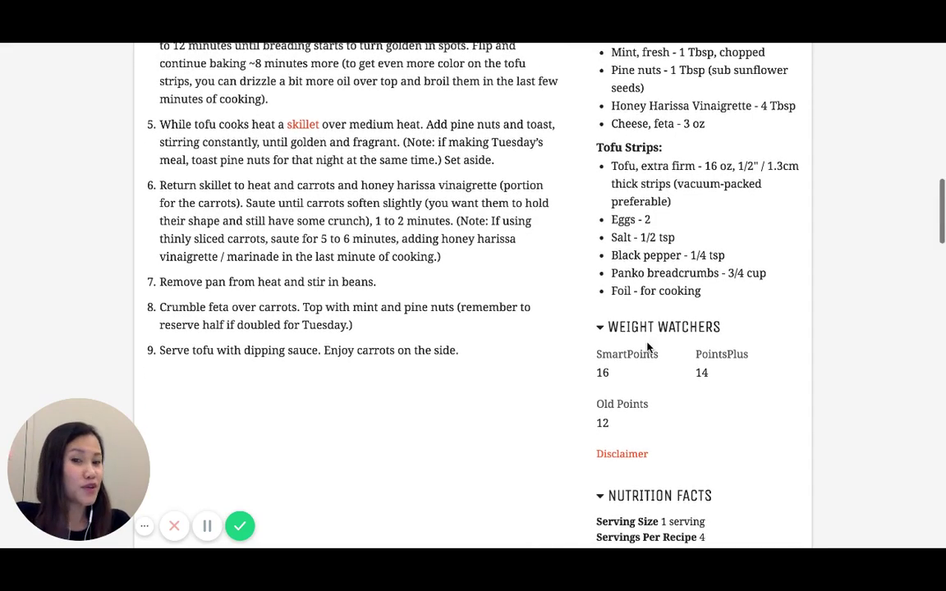
# Recheck the recipe's prep section, then examine its nutrition facts and expand Total Fat to show the top sources.
pyautogui.scroll(2, 648, 347)
pyautogui.scroll(8, 648, 348)
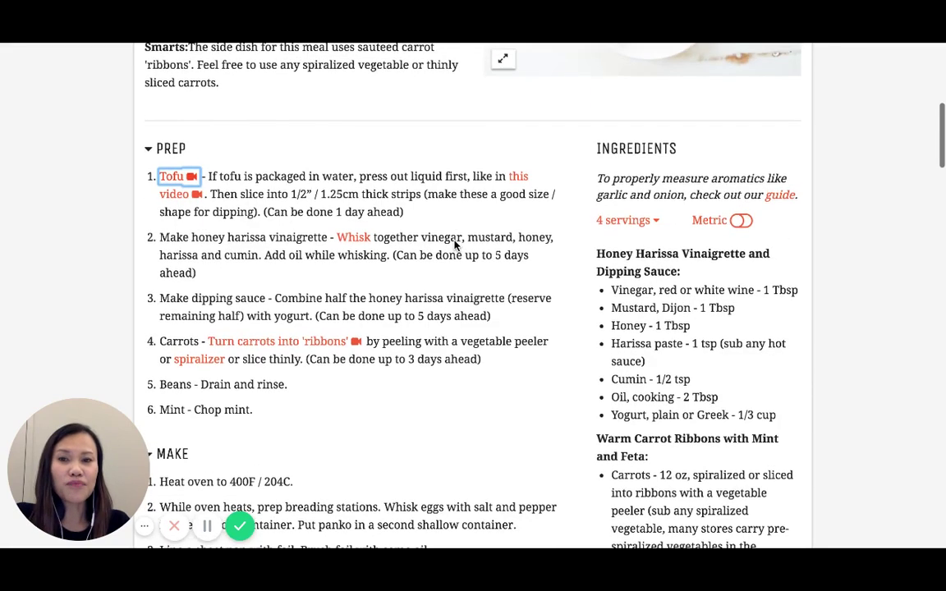
pyautogui.scroll(5, 410, 234)
pyautogui.scroll(-2, 820, 312)
pyautogui.scroll(-5, 820, 312)
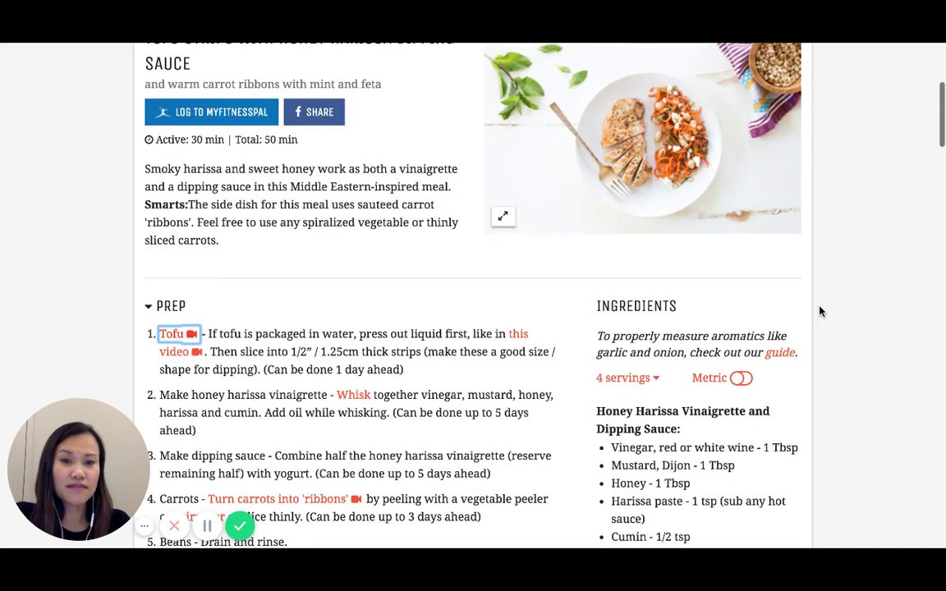
pyautogui.scroll(-5, 820, 312)
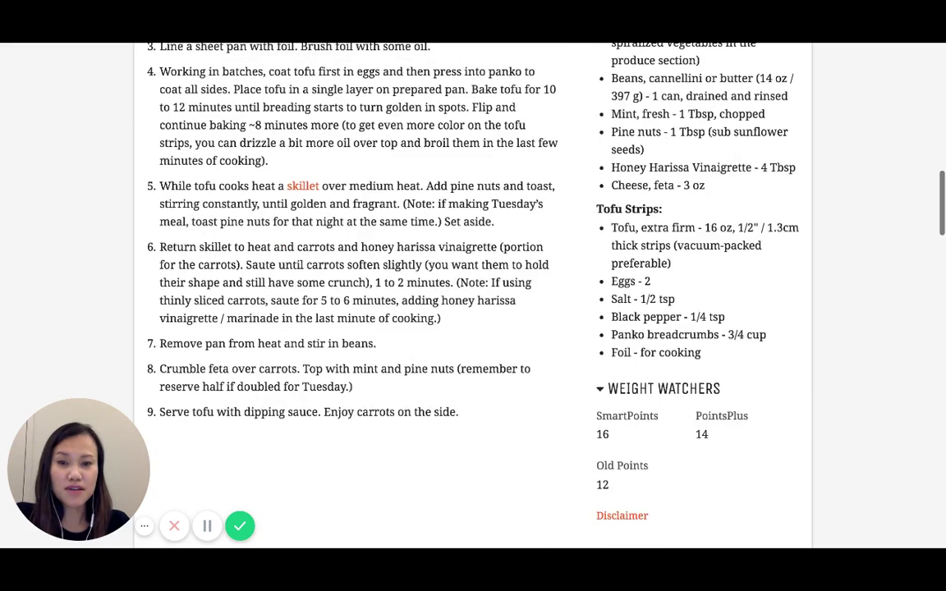
pyautogui.scroll(-3, 489, 295)
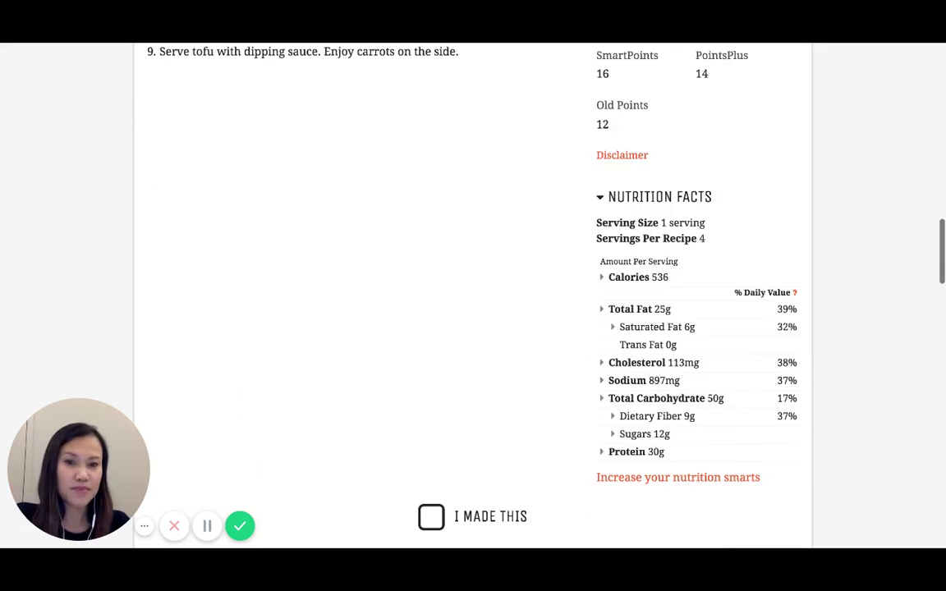
pyautogui.scroll(-1, 657, 246)
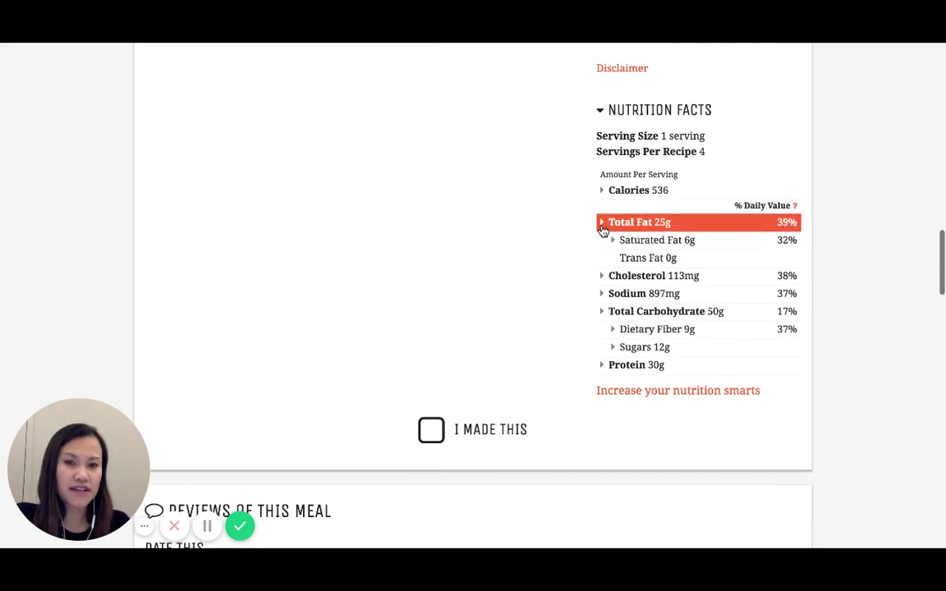
pyautogui.click(603, 227)
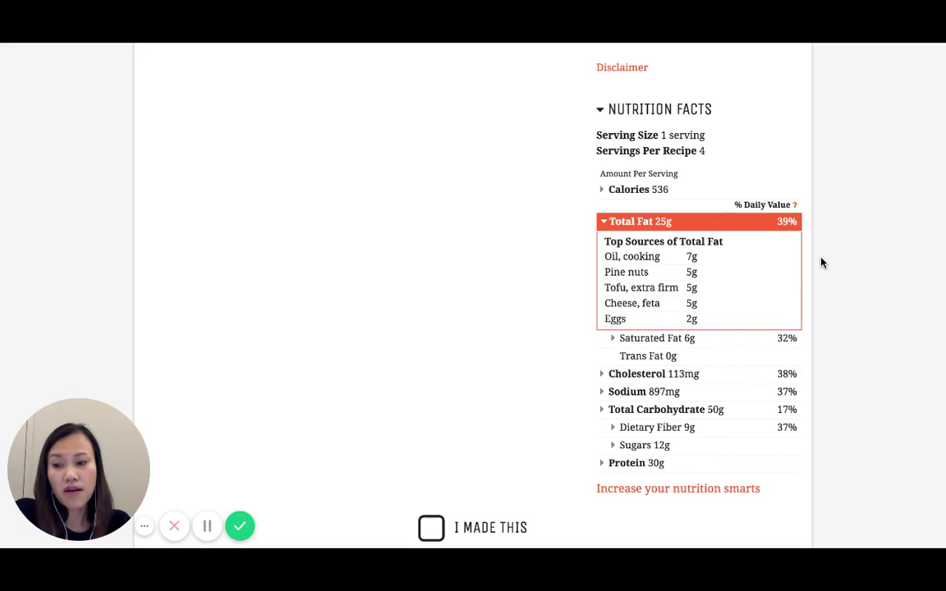
# Examine the meal's rating and review form, then return to the beginning of the recipe page.
pyautogui.scroll(-3, 823, 263)
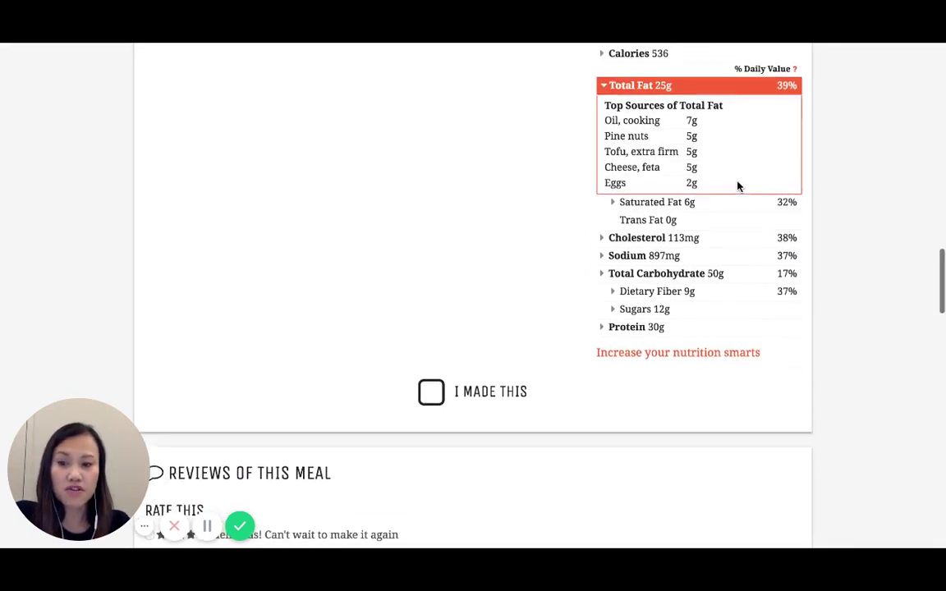
pyautogui.scroll(-4, 654, 274)
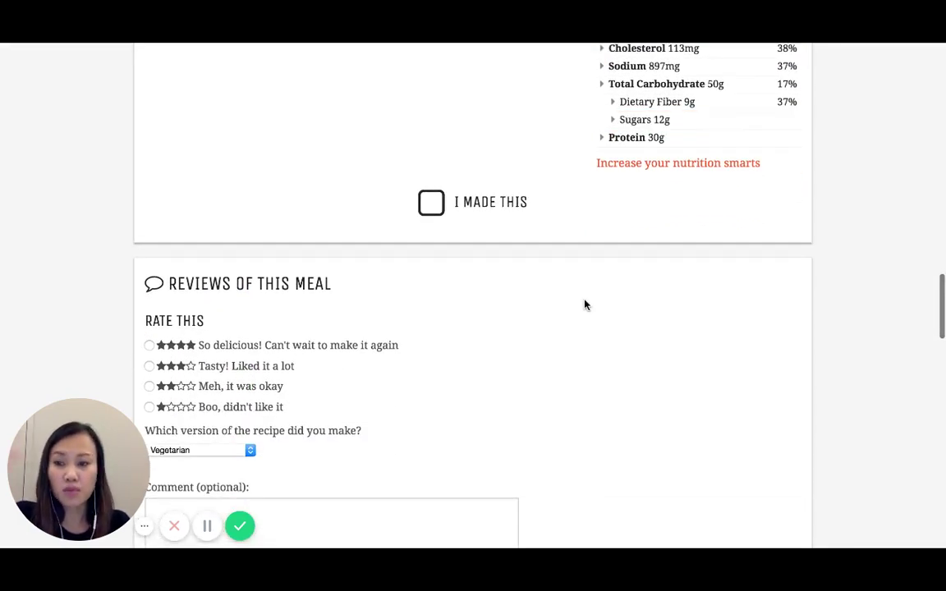
pyautogui.scroll(-3, 585, 304)
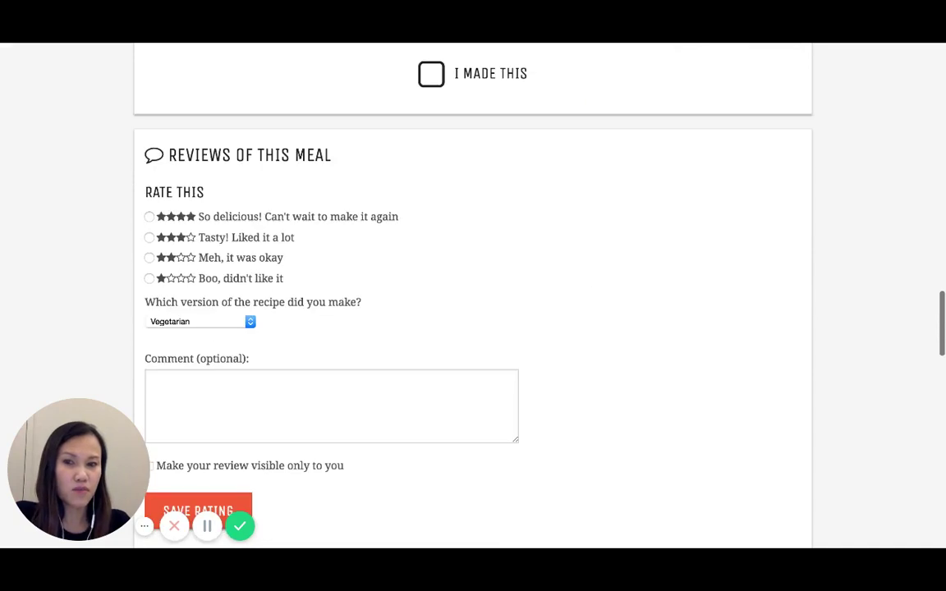
pyautogui.scroll(-1, 422, 178)
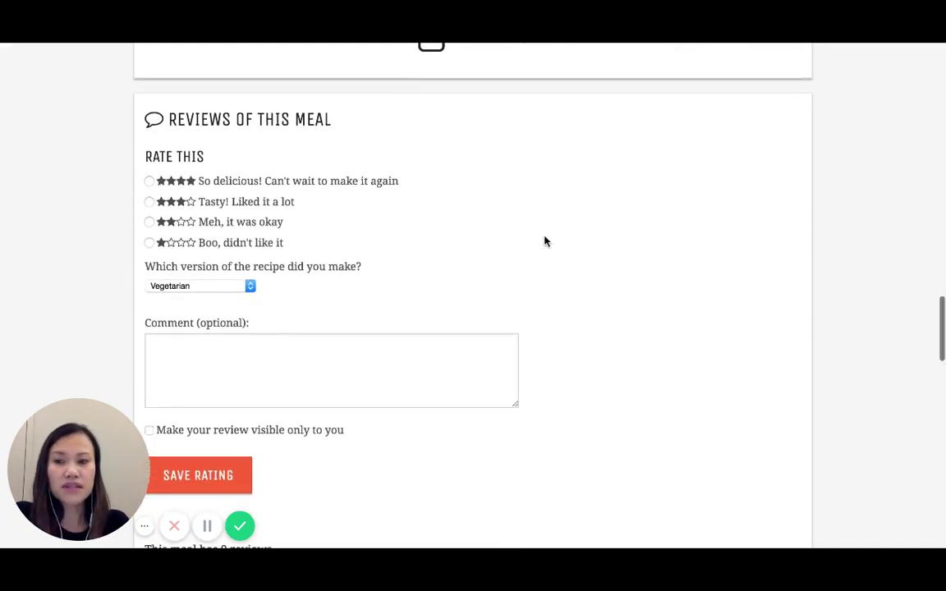
pyautogui.scroll(1, 545, 241)
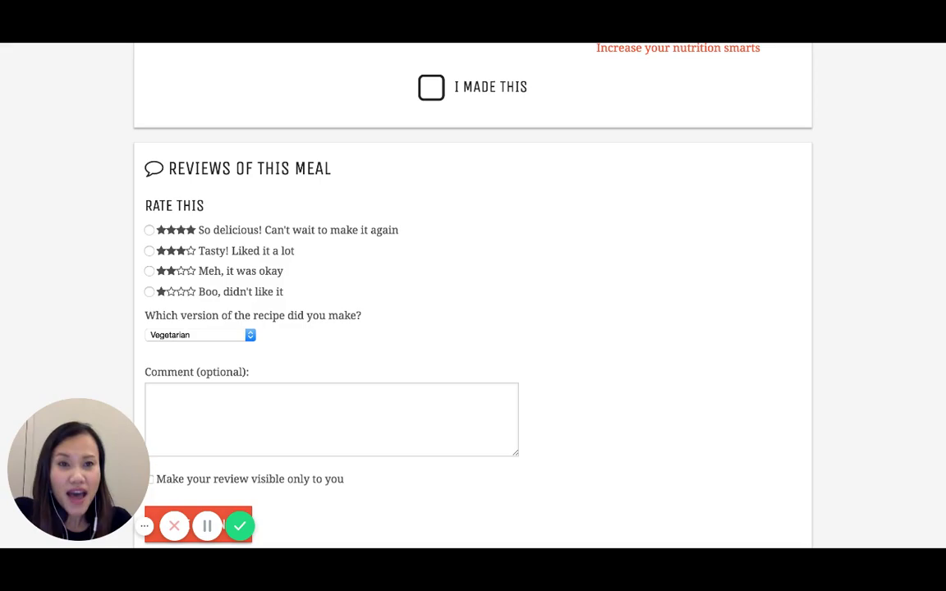
pyautogui.scroll(15, 474, 295)
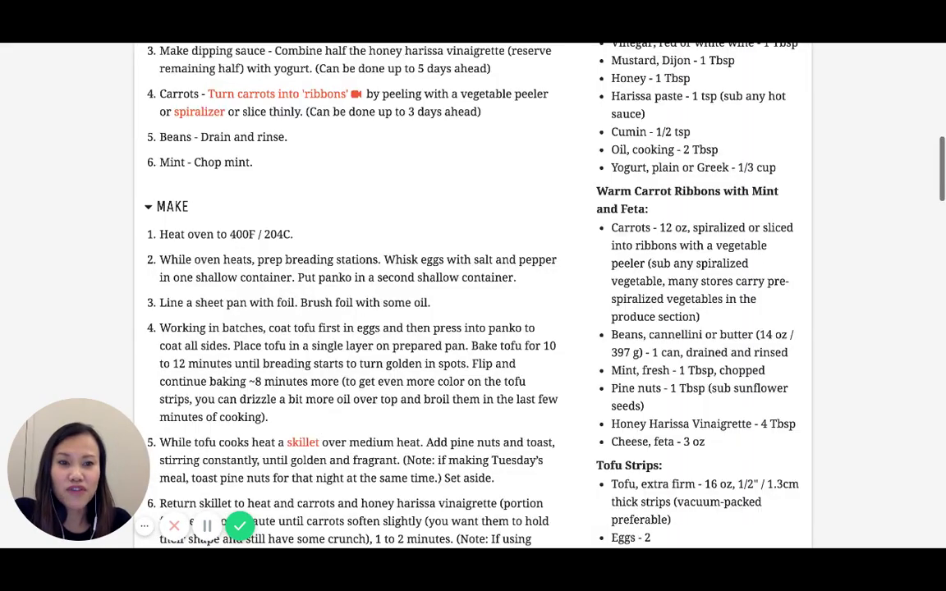
pyautogui.scroll(10, 473, 296)
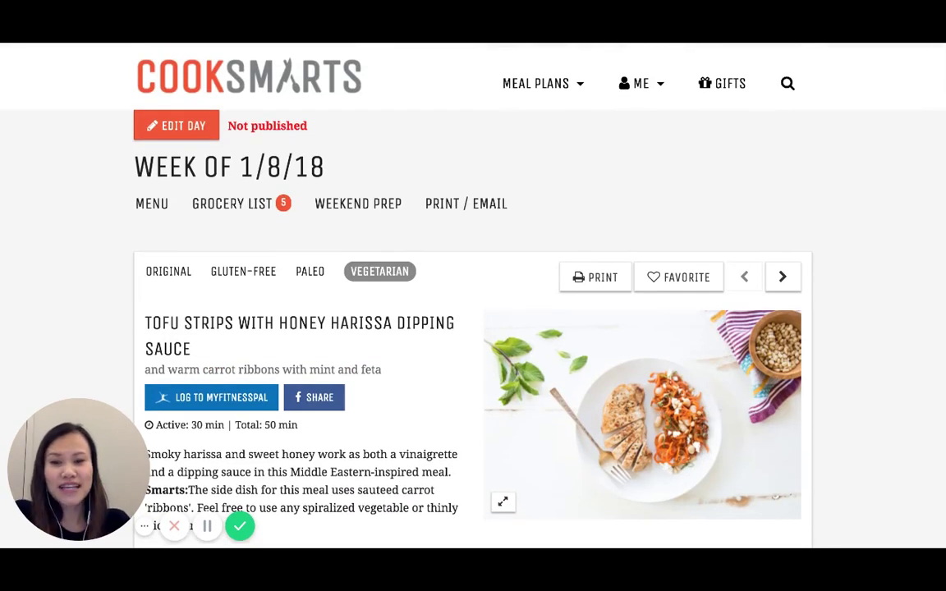